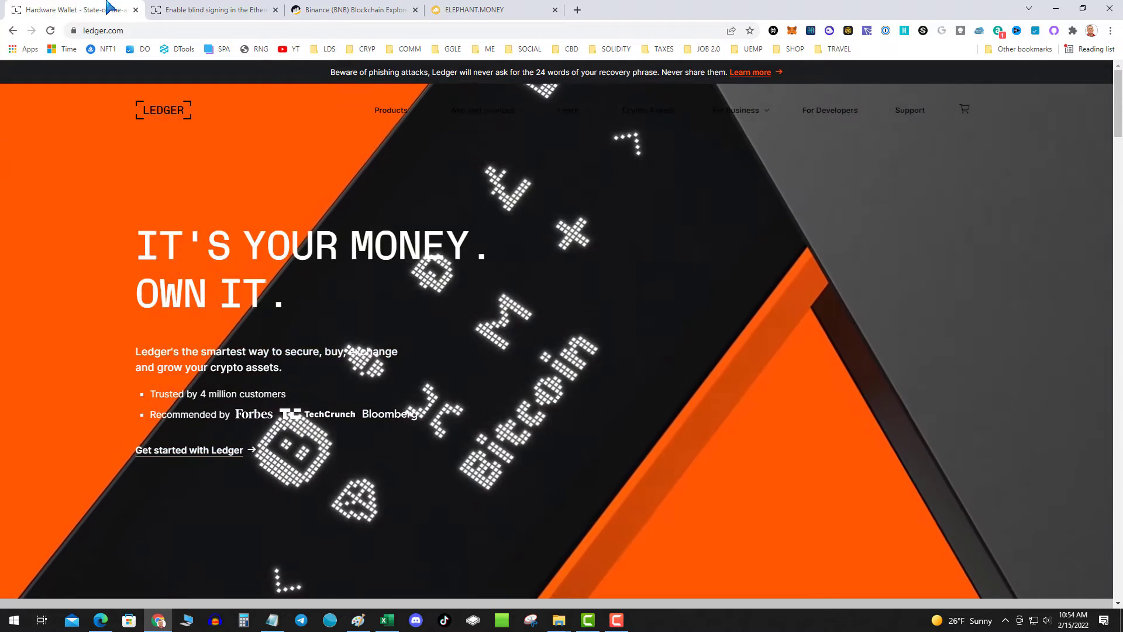
Go to the Ledger 'Enable blind signing in the Ethereum (ETH) app' article and scroll to its four enabling steps
click(211, 10)
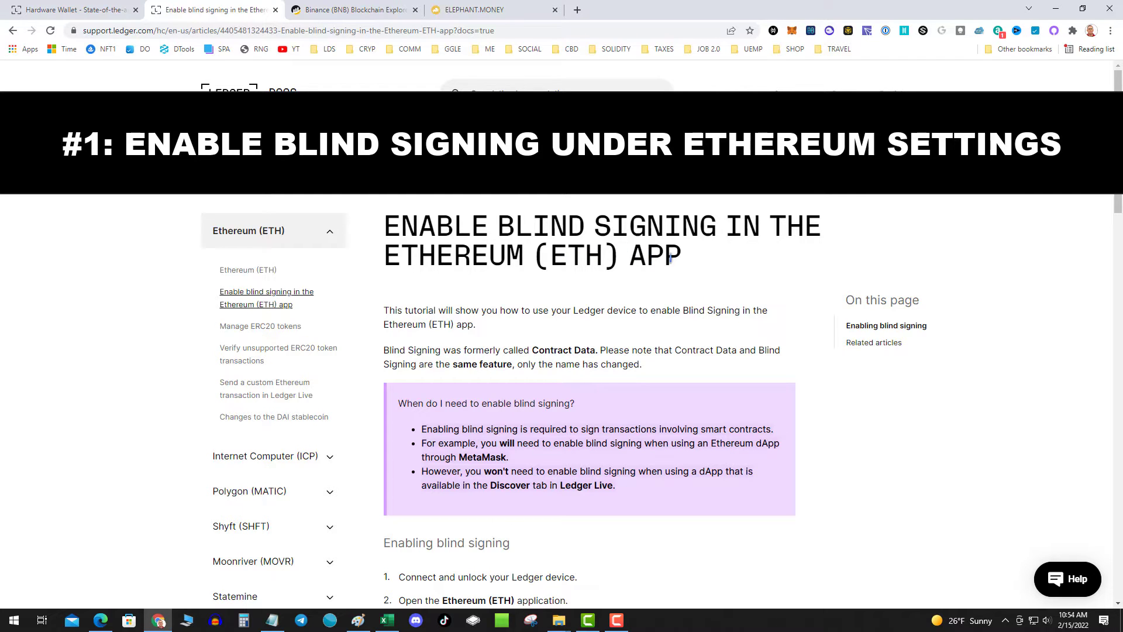
drag(384, 215, 700, 262)
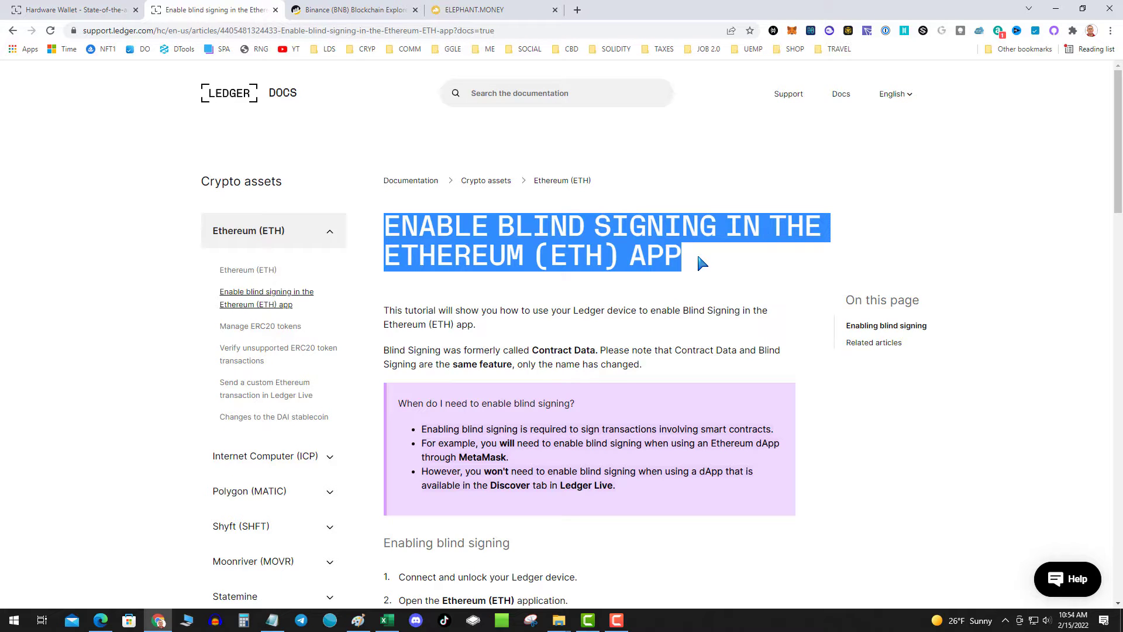
scroll(705, 326, down, 3)
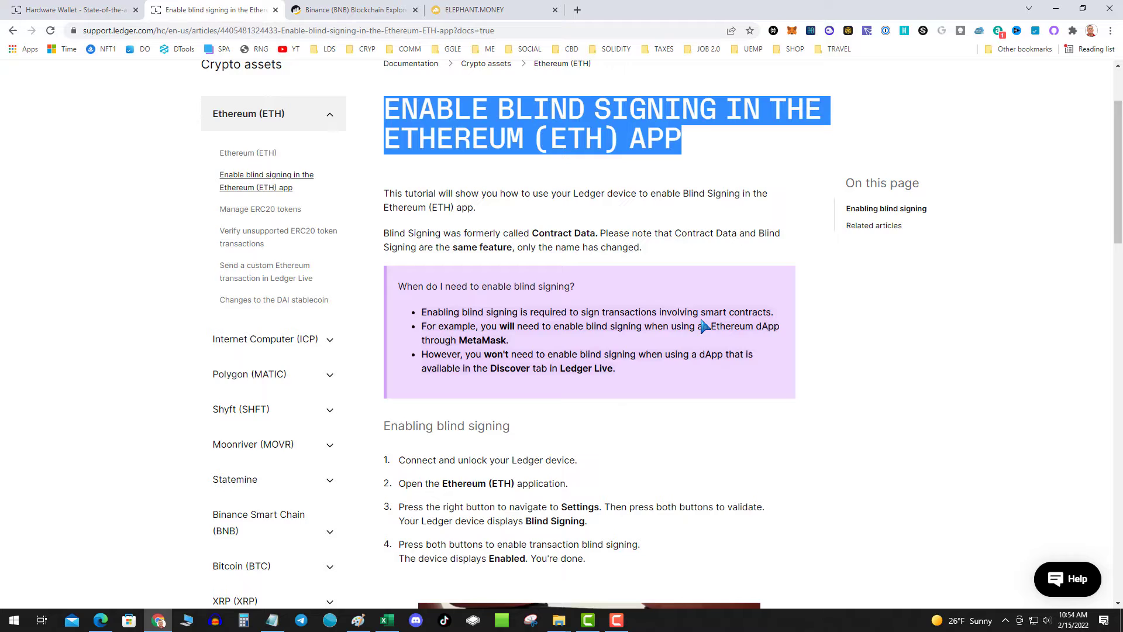
scroll(702, 323, down, 1)
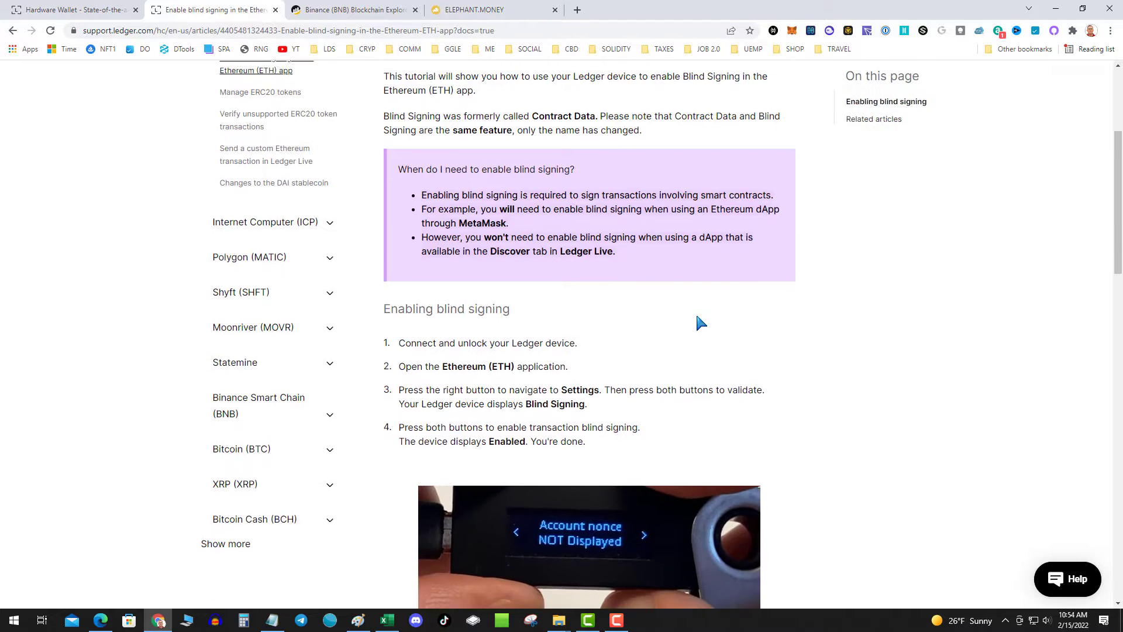
scroll(702, 324, up, 2)
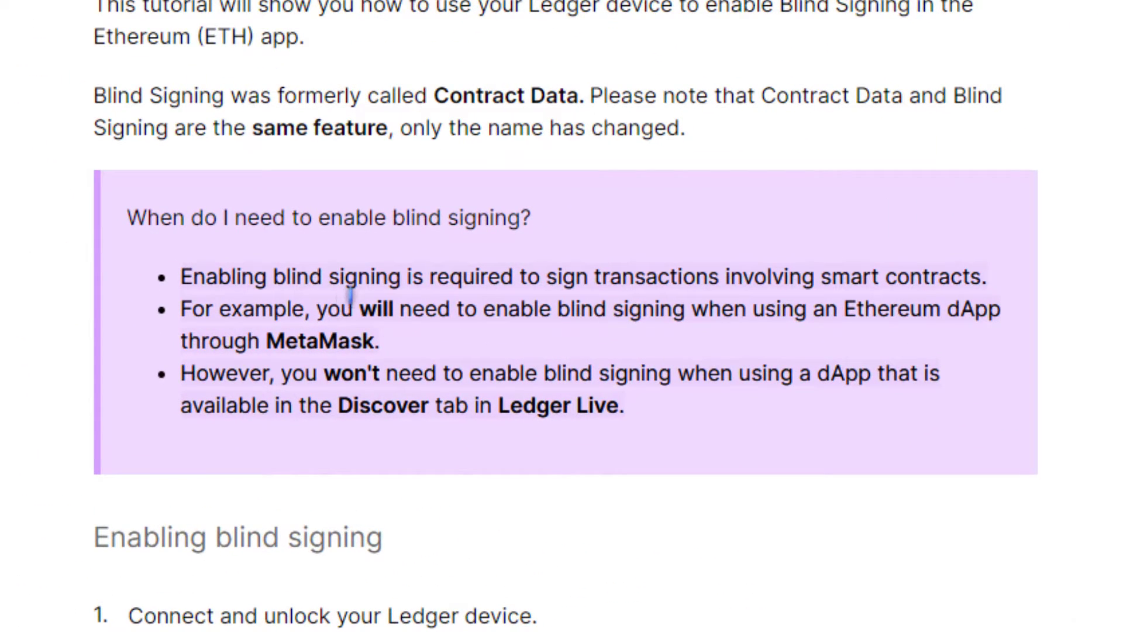
scroll(356, 309, down, 8)
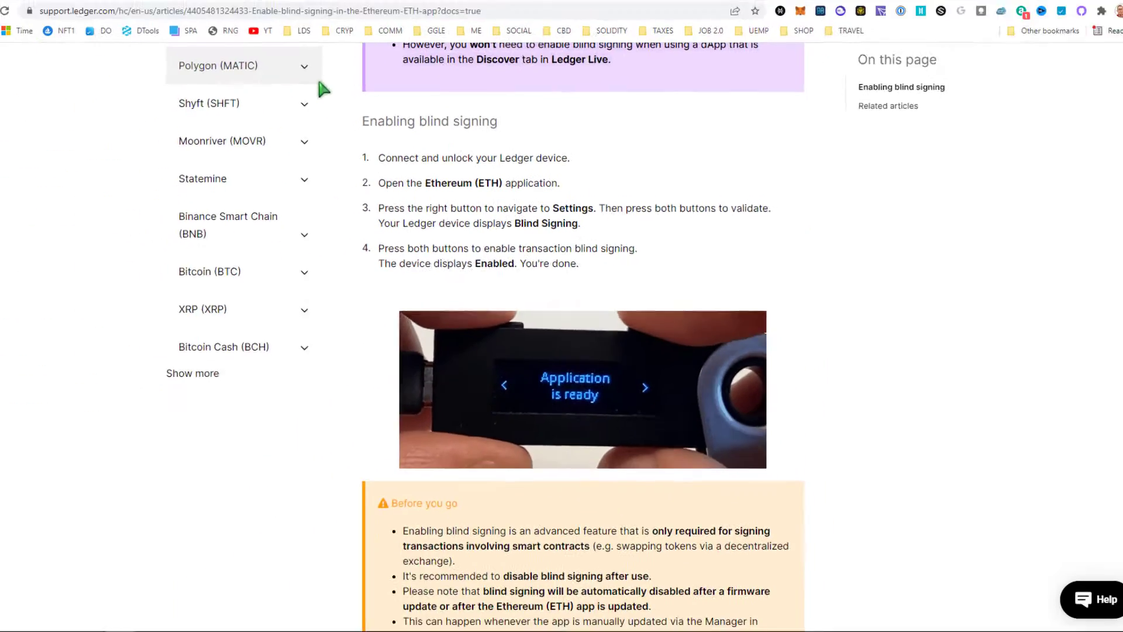
Switch to the BscScan Binance (BNB) Blockchain Explorer tab
click(353, 10)
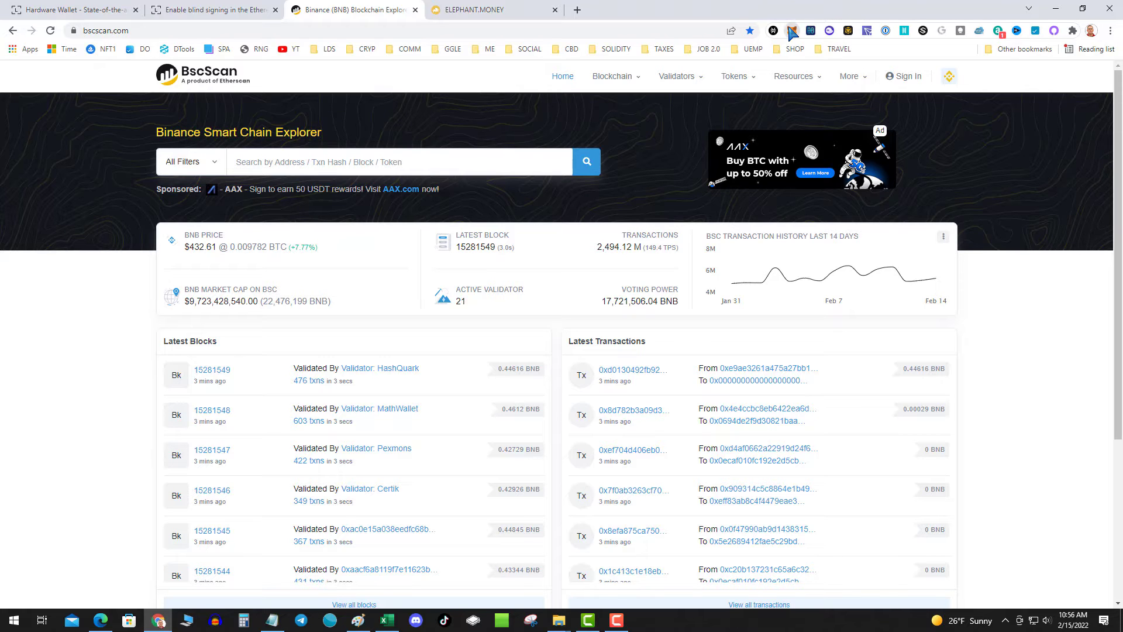
Use Reset Account under MetaMask Settings > Advanced, confirm it, and close Settings
click(792, 31)
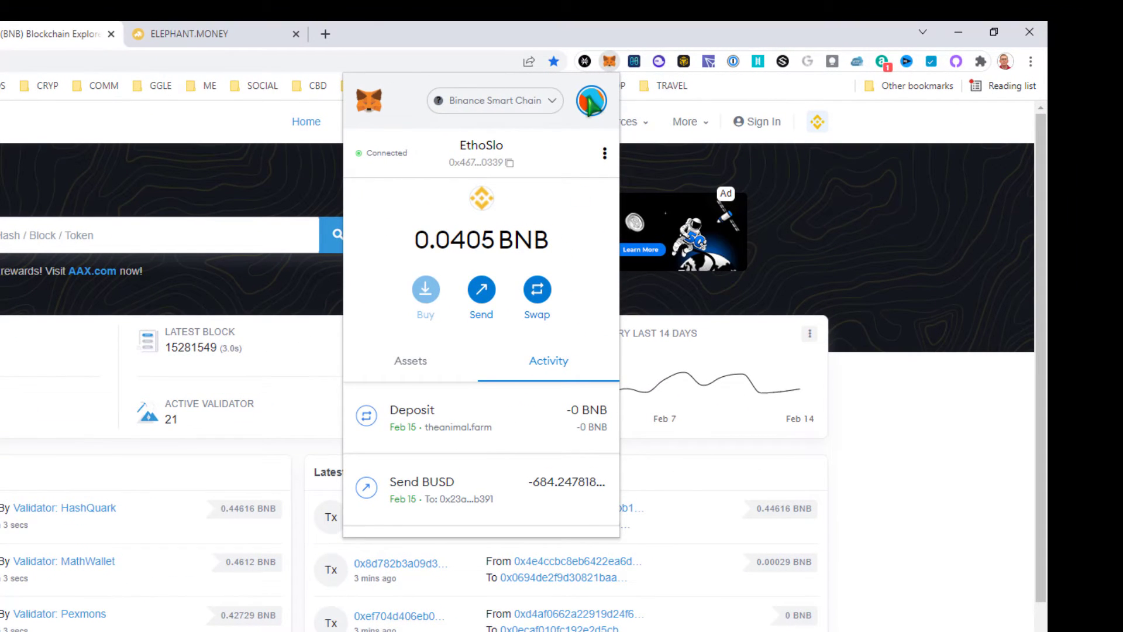
click(589, 100)
click(483, 520)
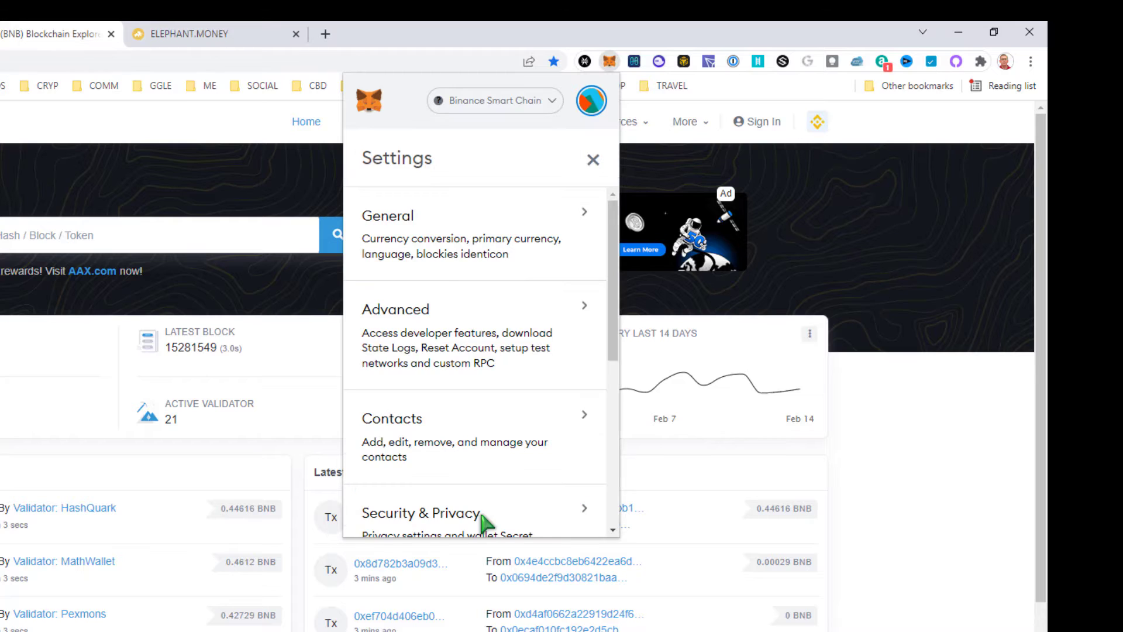
click(499, 337)
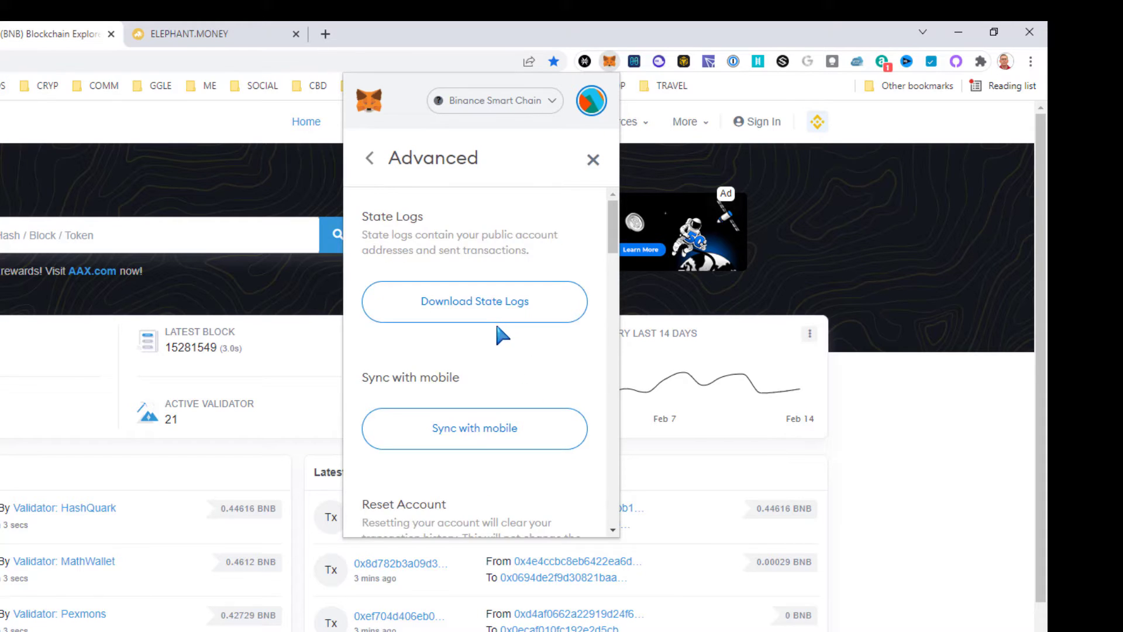
scroll(500, 334, down, 5)
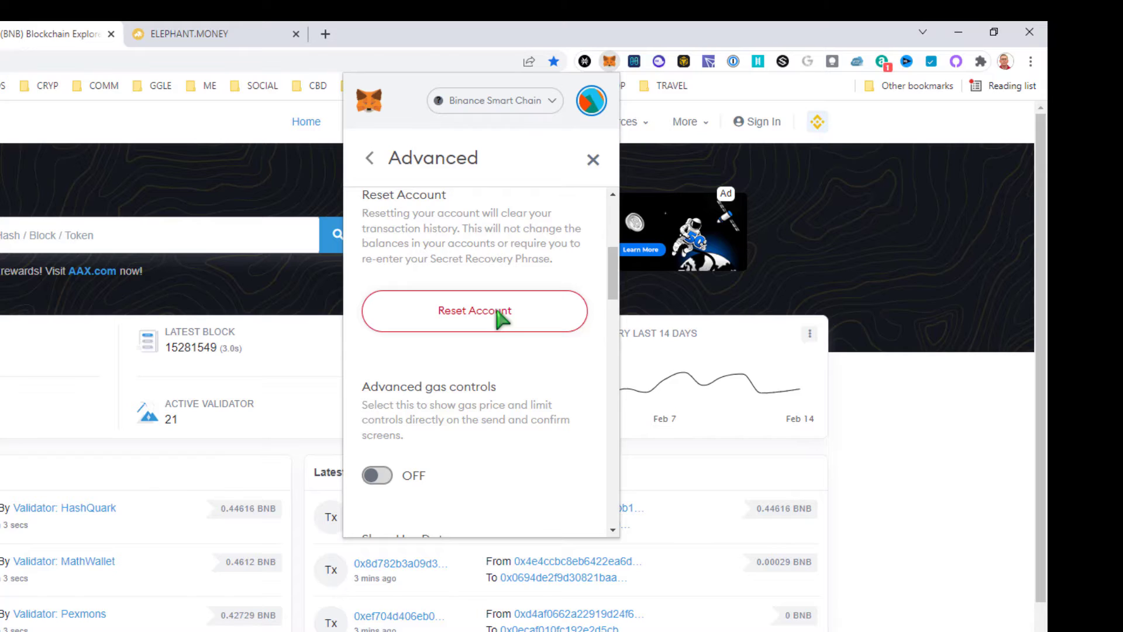
click(501, 316)
click(549, 351)
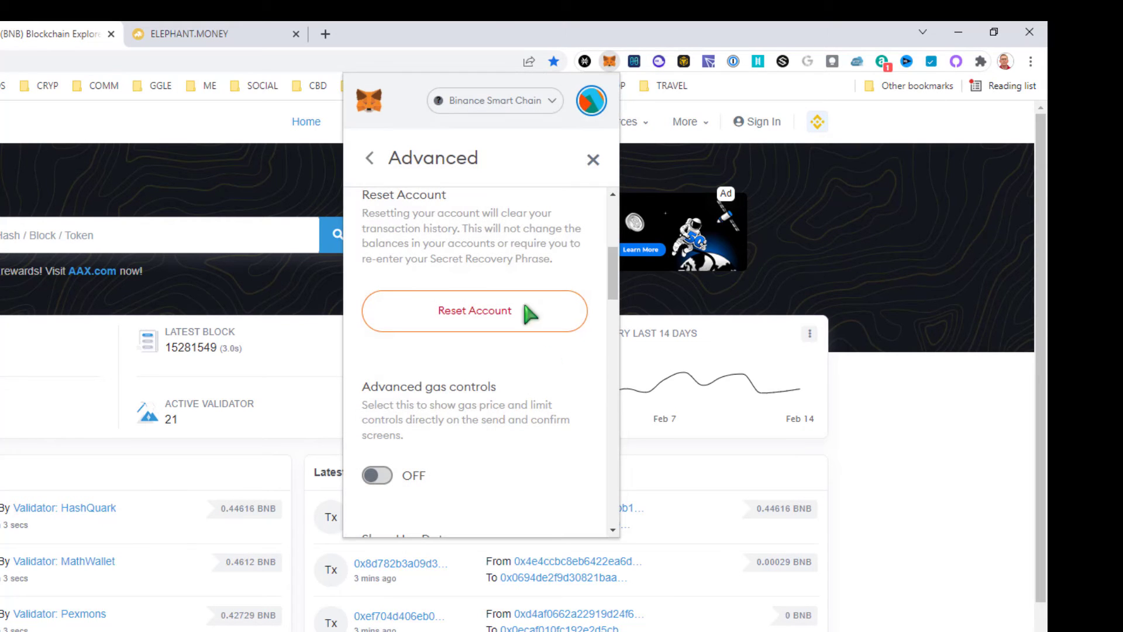
click(368, 161)
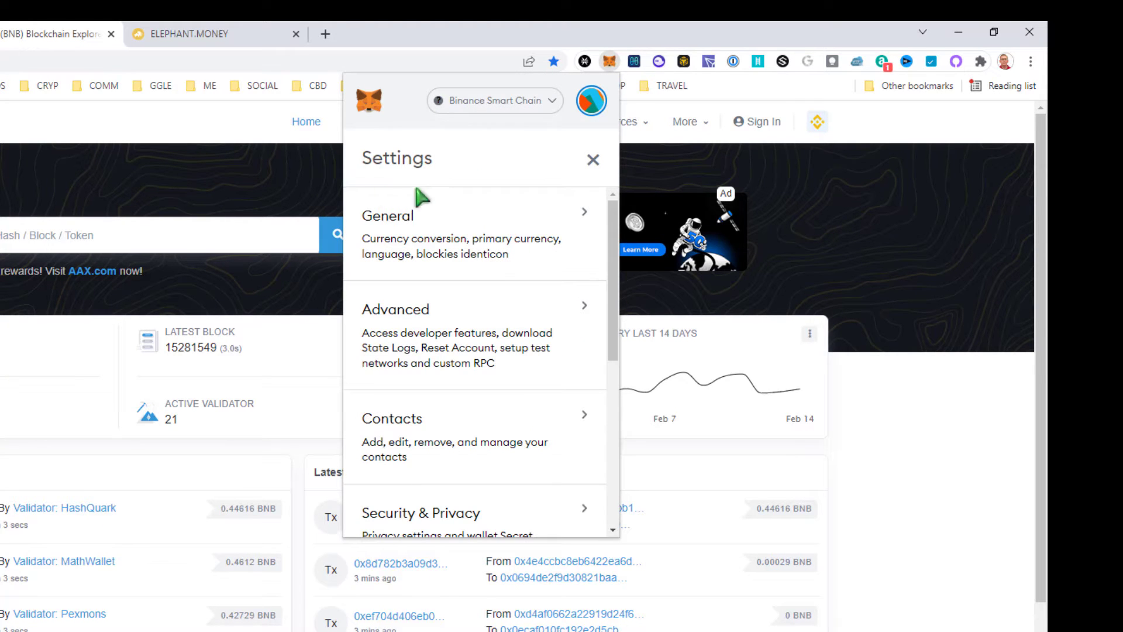
click(592, 161)
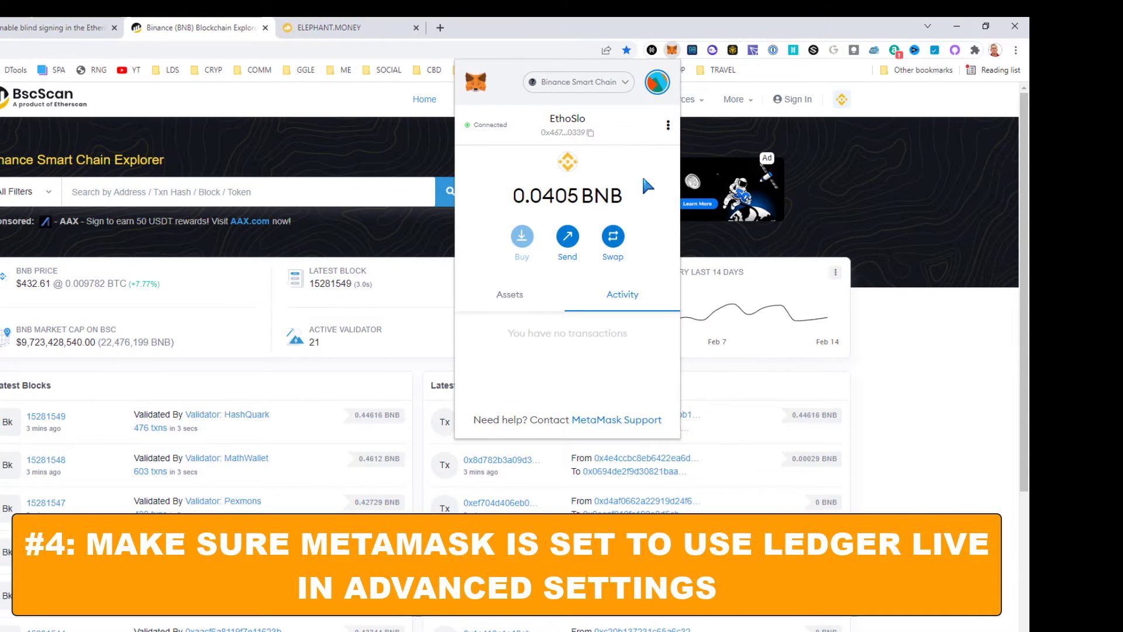
Choose Ledger Live as Preferred Ledger Connection Type in MetaMask Advanced settings, then leave Advanced
click(656, 82)
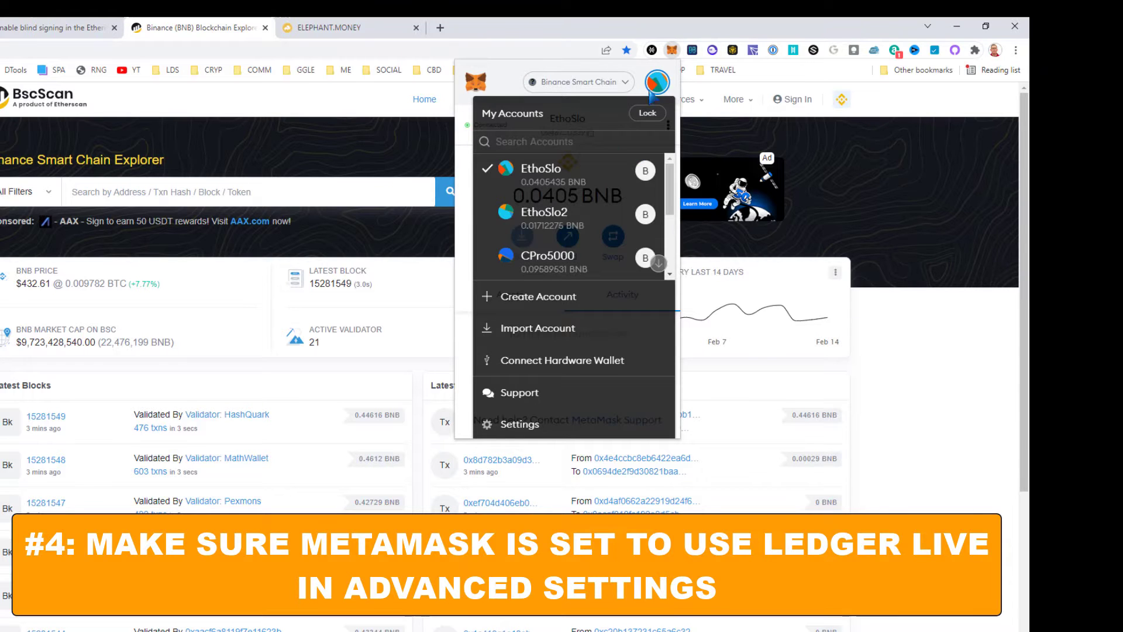
click(533, 424)
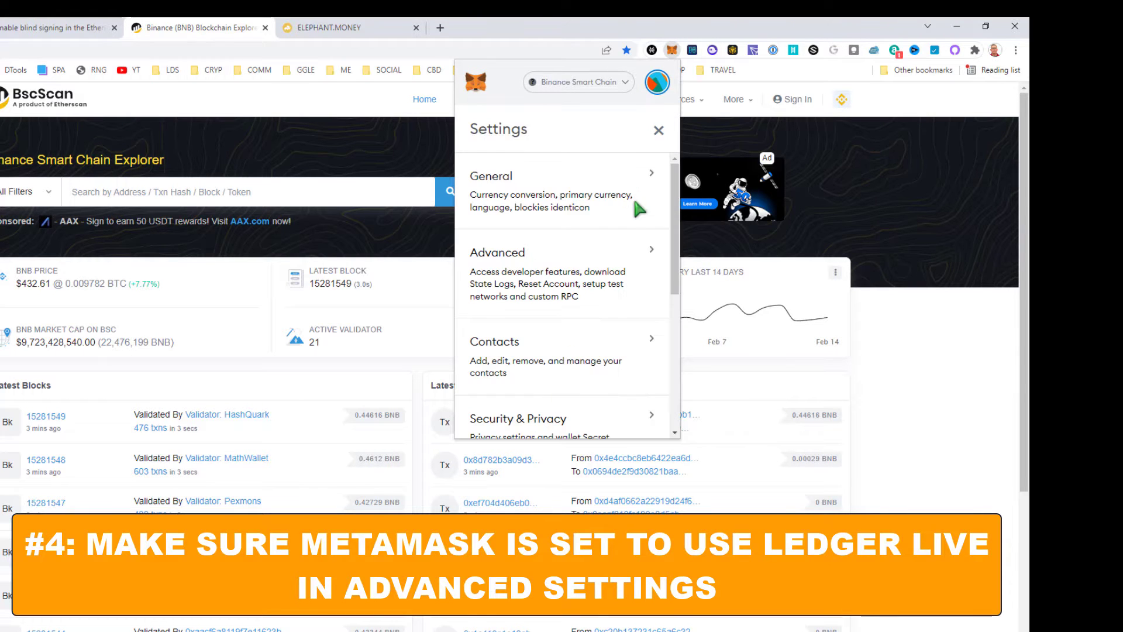
click(563, 253)
scroll(579, 285, down, 8)
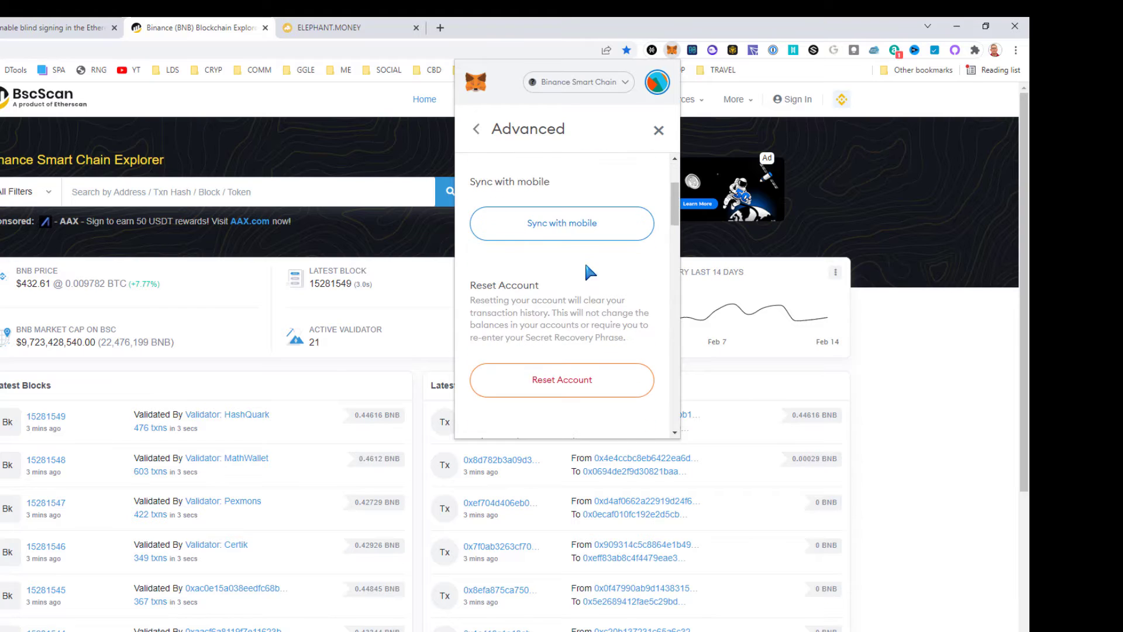
scroll(579, 298, down, 8)
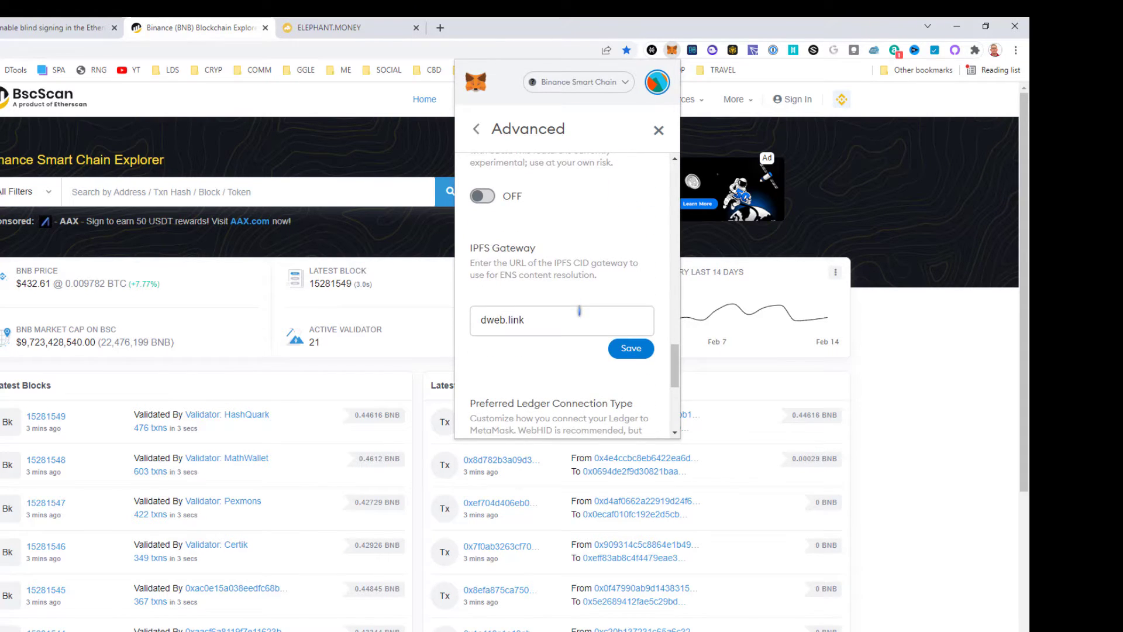
scroll(579, 312, down, 3)
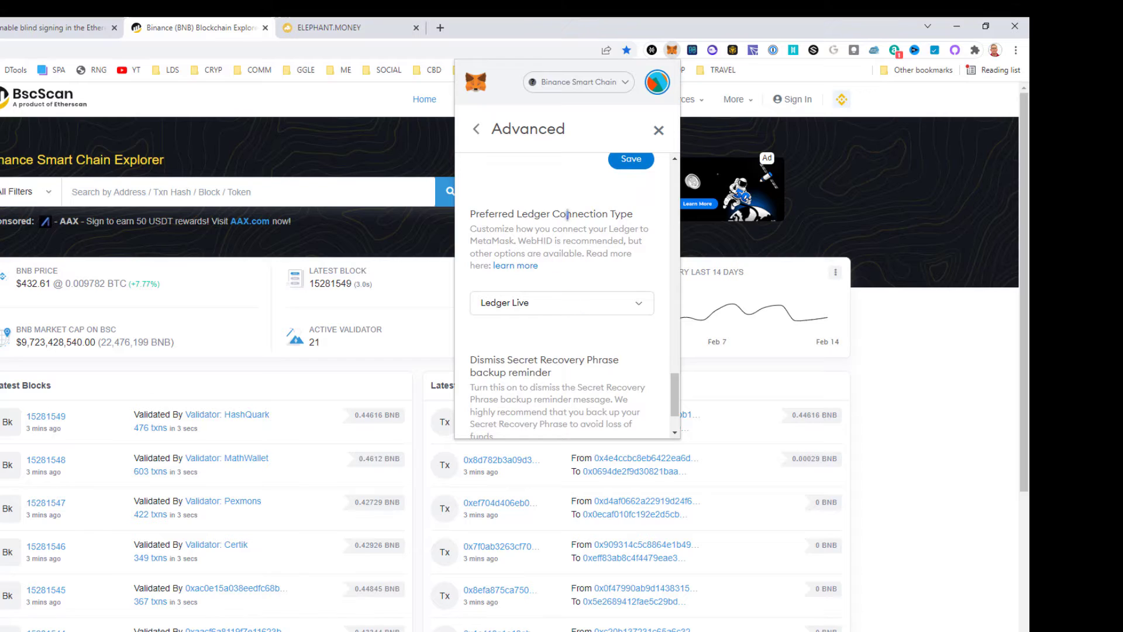
click(567, 300)
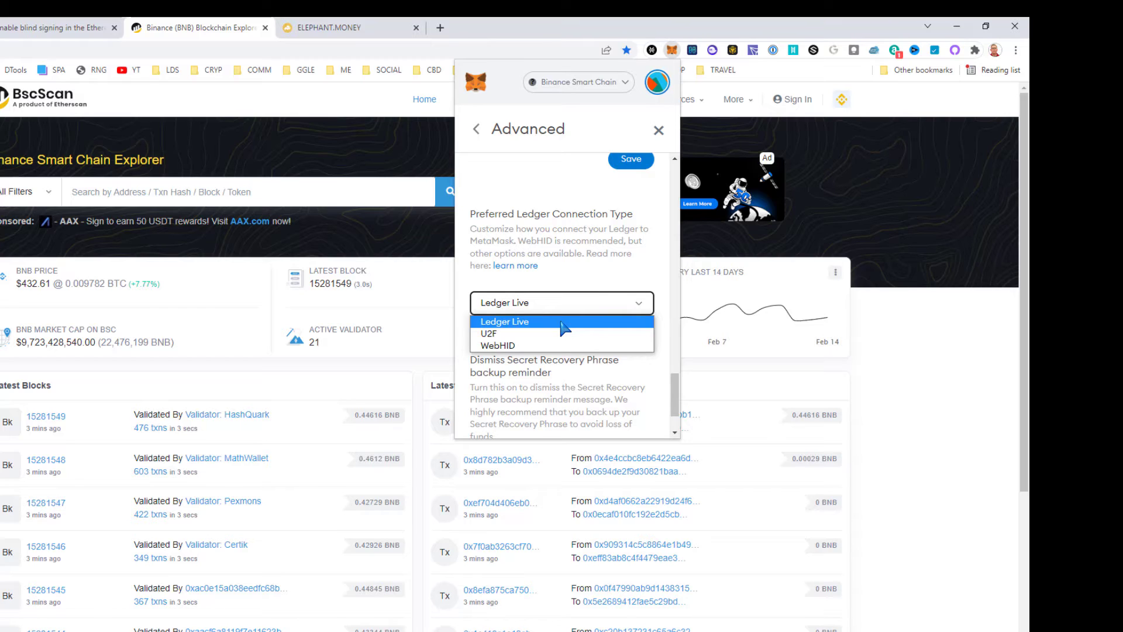
click(560, 321)
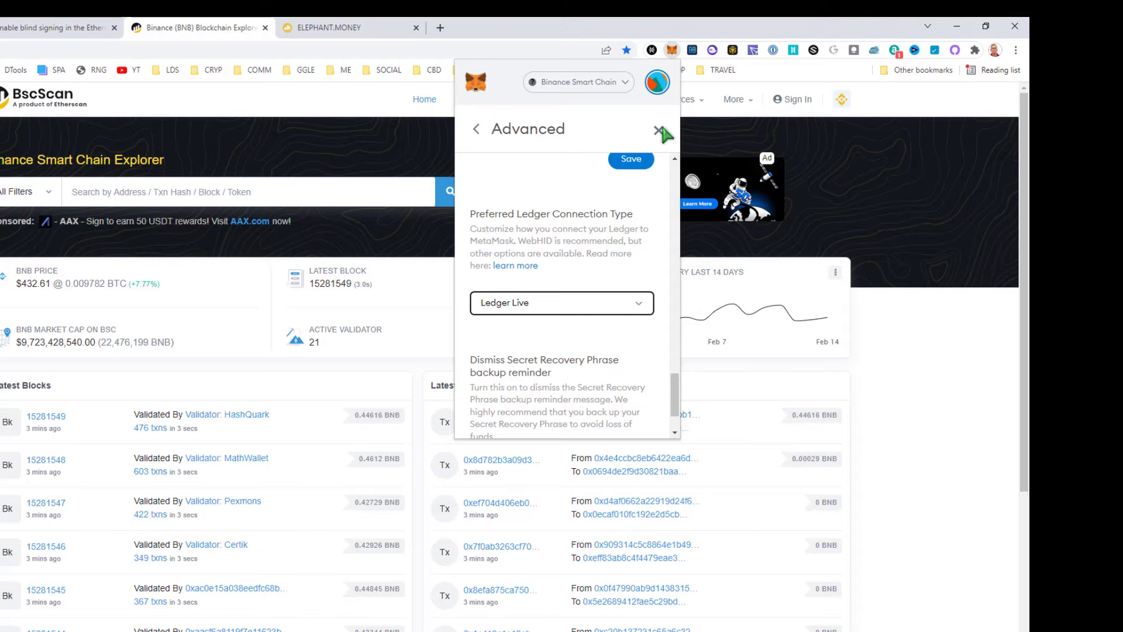
click(659, 130)
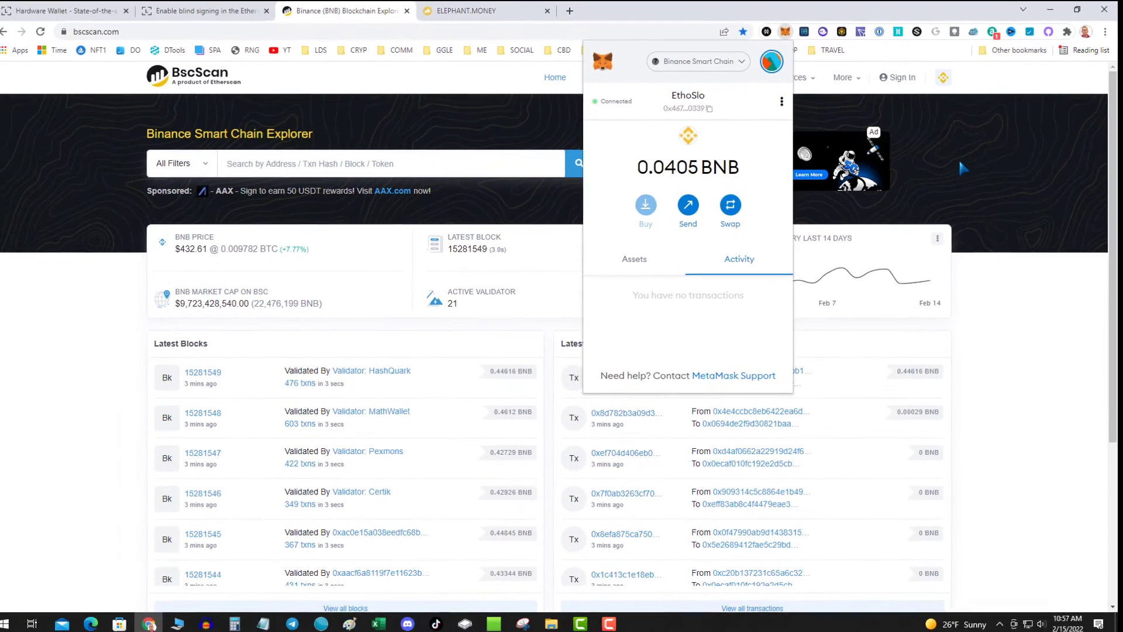
Dismiss the MetaMask popup and scroll the Elephant.Money home page to the ELEPHANT and TRUNK / STAMPEDE options
click(962, 169)
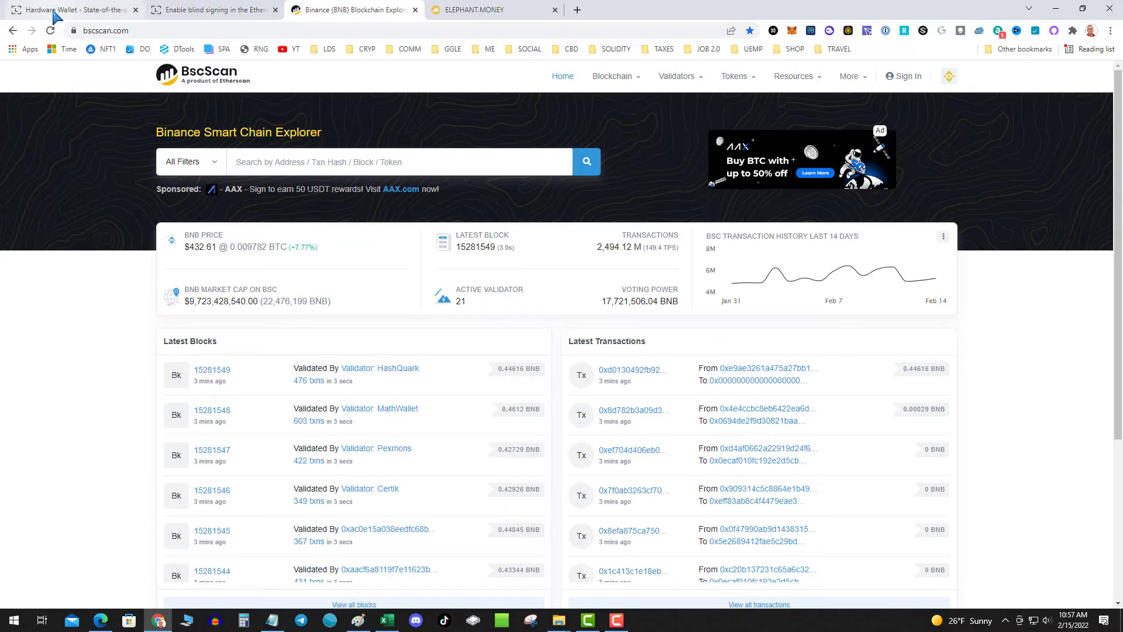
click(509, 16)
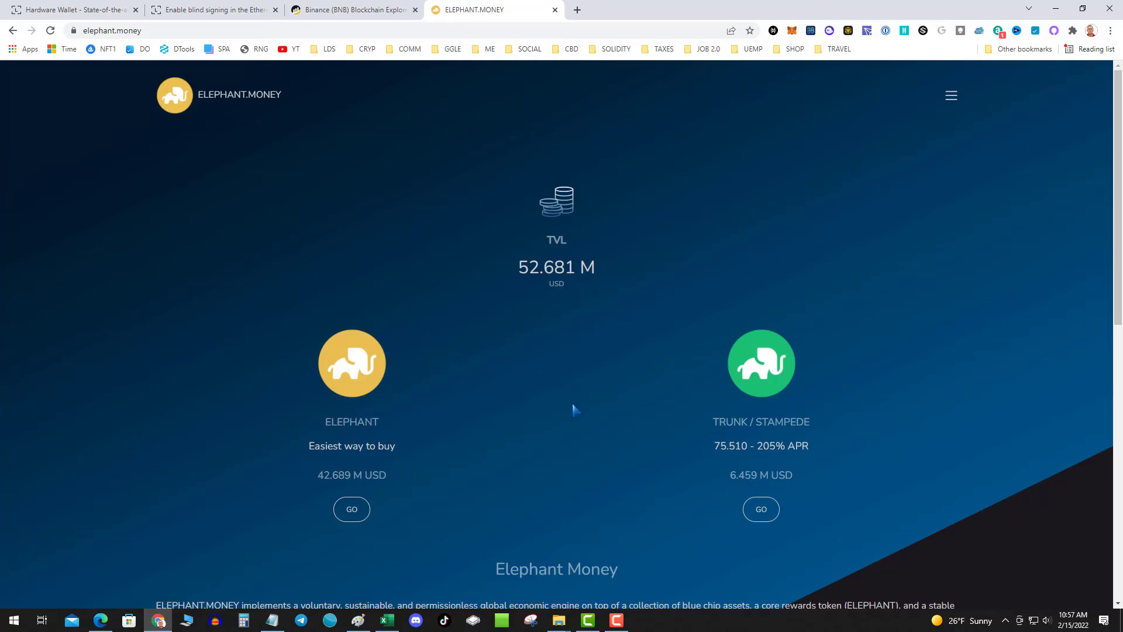
scroll(678, 388, down, 1)
scroll(678, 388, down, 3)
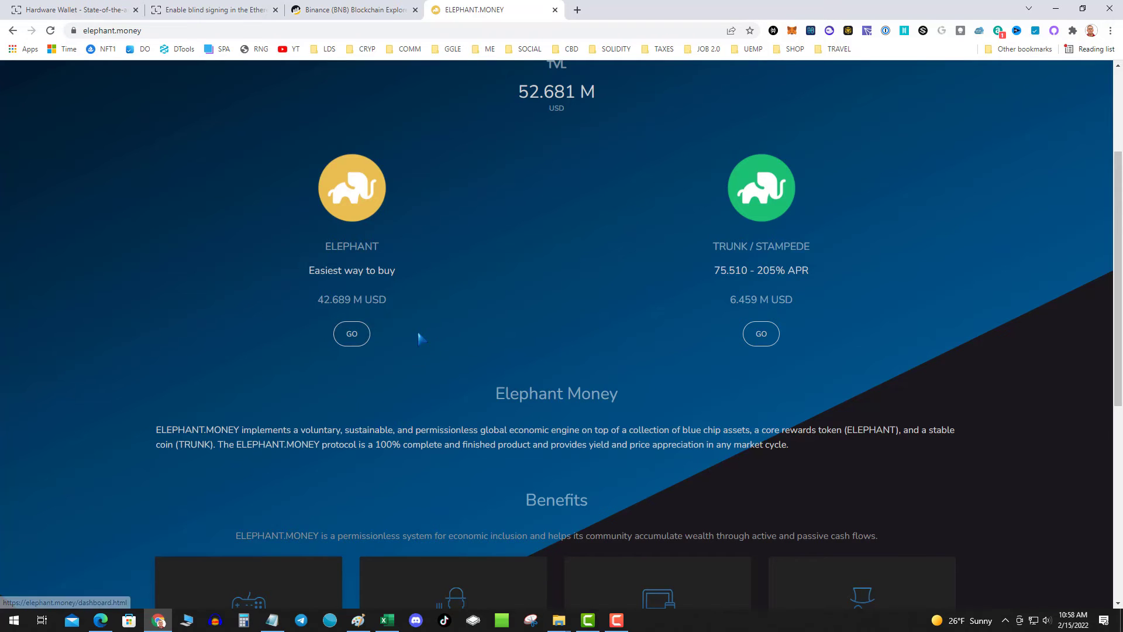
On the TRUNK / STAMPEDE page, toggle BUSD, reject MetaMask's access request, and dismiss the warning
click(762, 334)
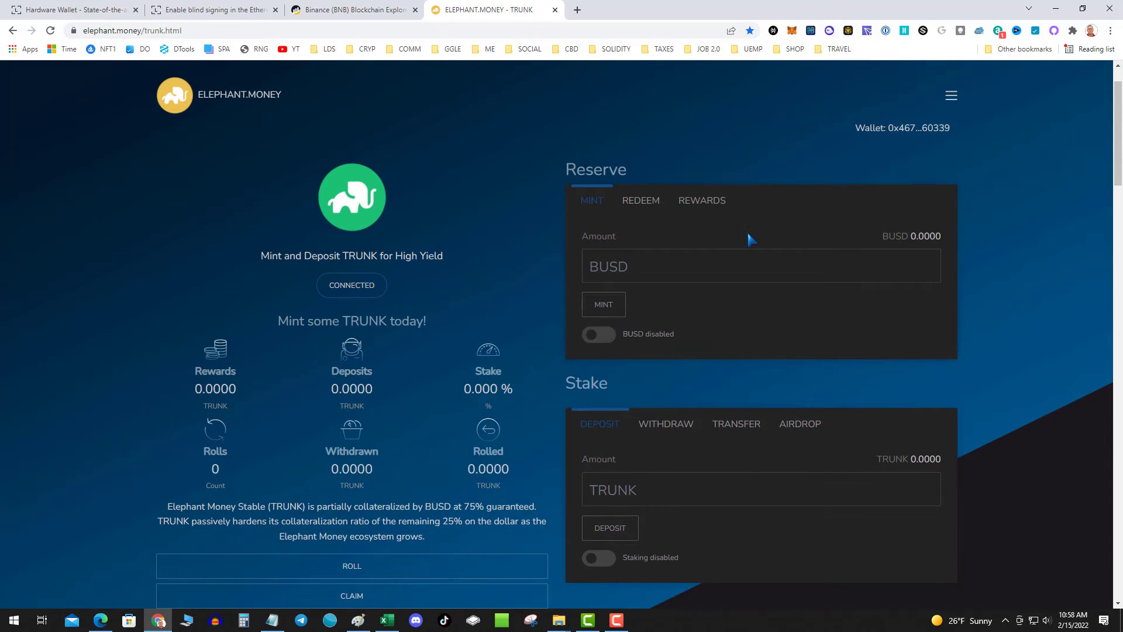
click(607, 336)
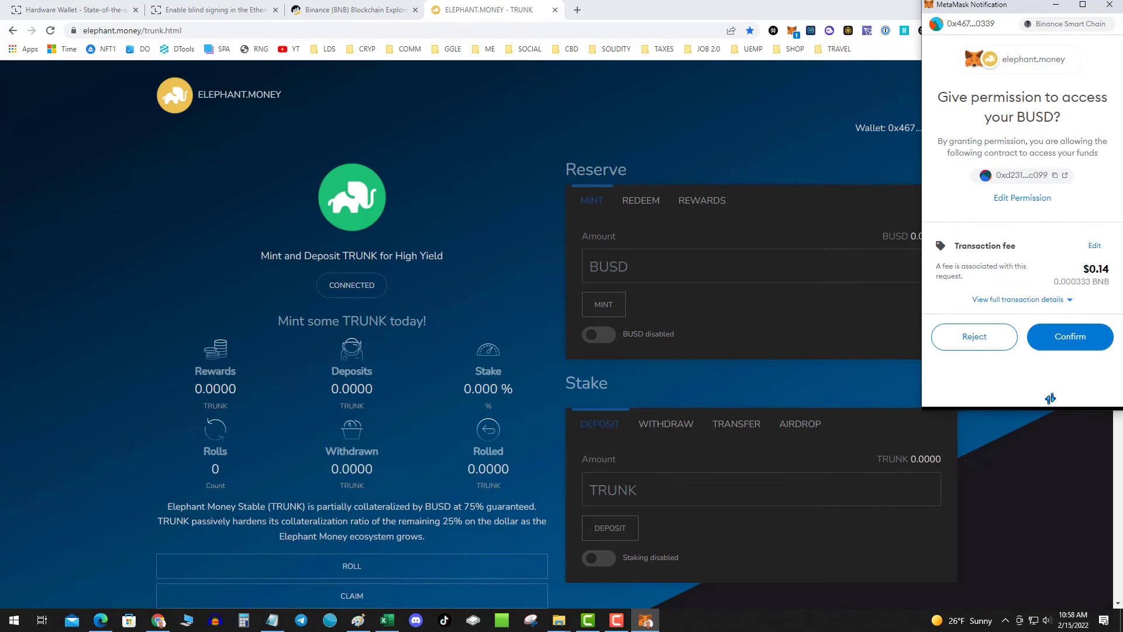
drag(1021, 11, 950, 78)
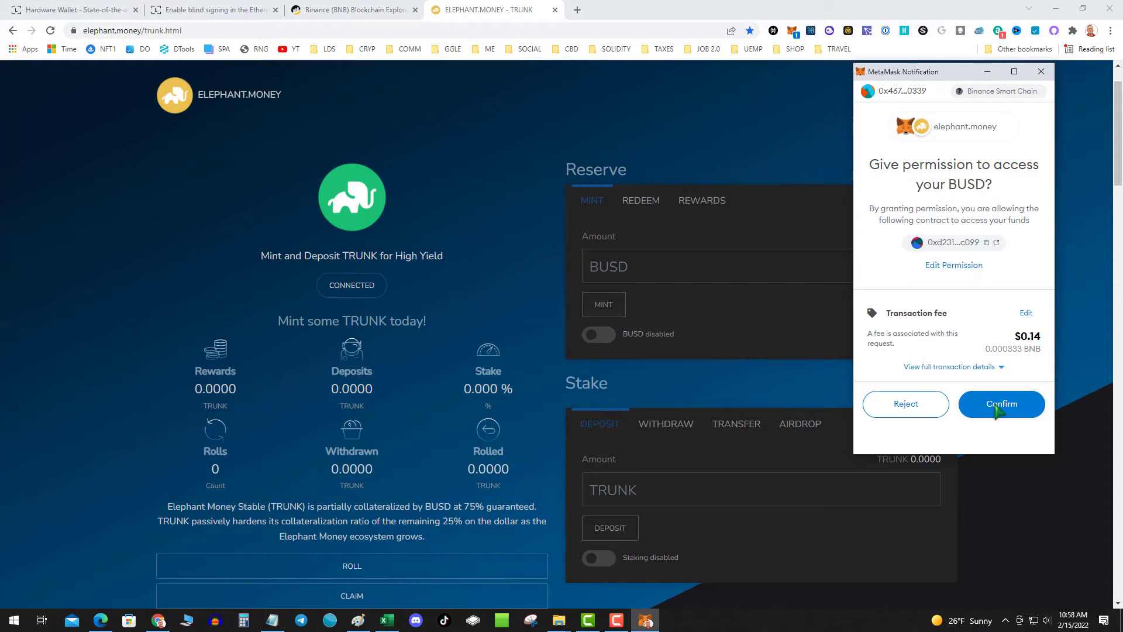
click(1037, 74)
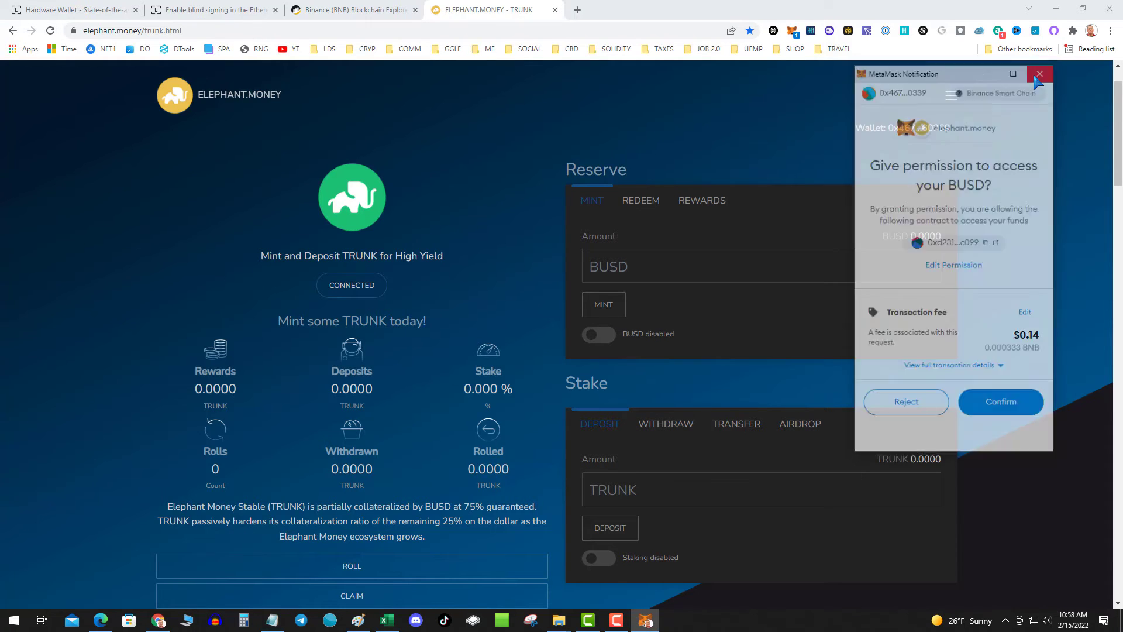
click(657, 233)
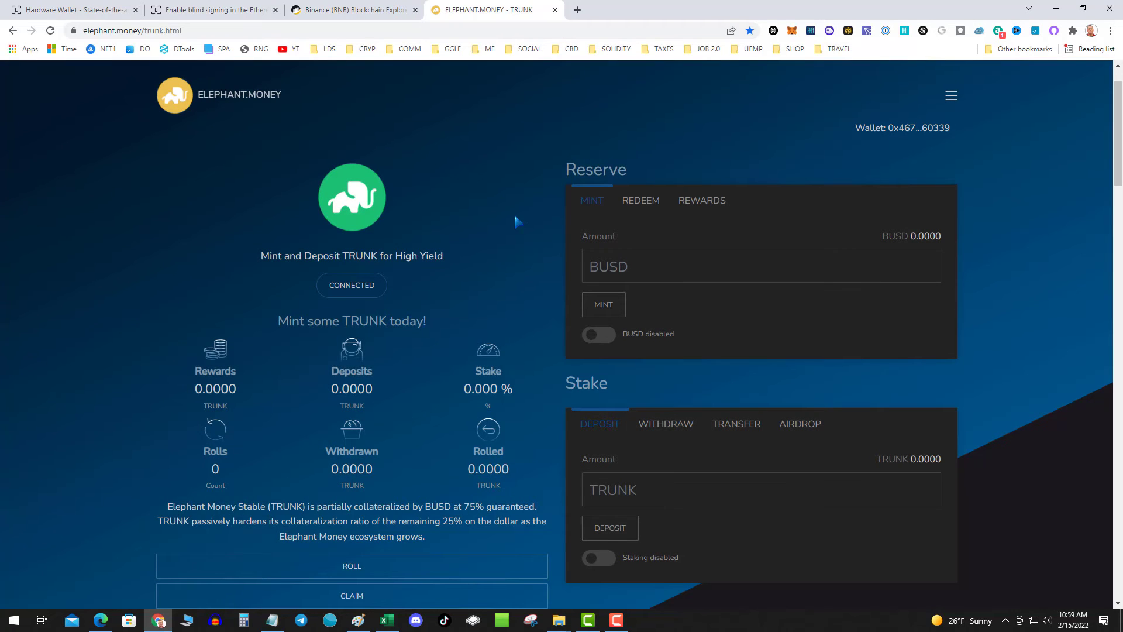
Confirm Reset Account again in MetaMask Settings > Advanced and return to the main Settings list
click(792, 37)
click(779, 60)
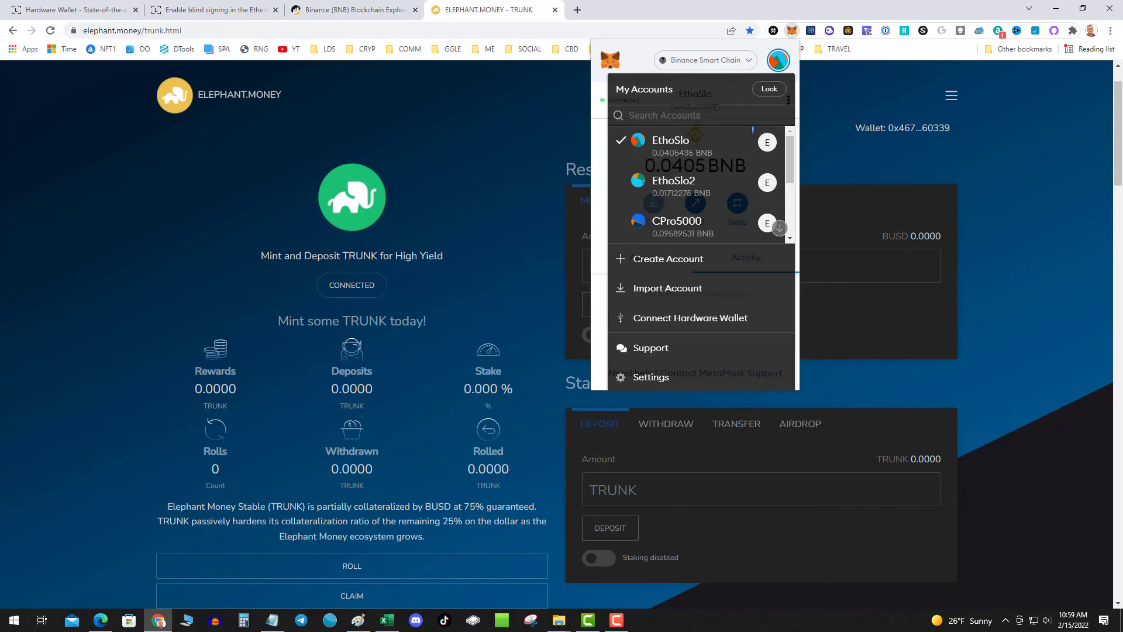
click(651, 377)
click(688, 247)
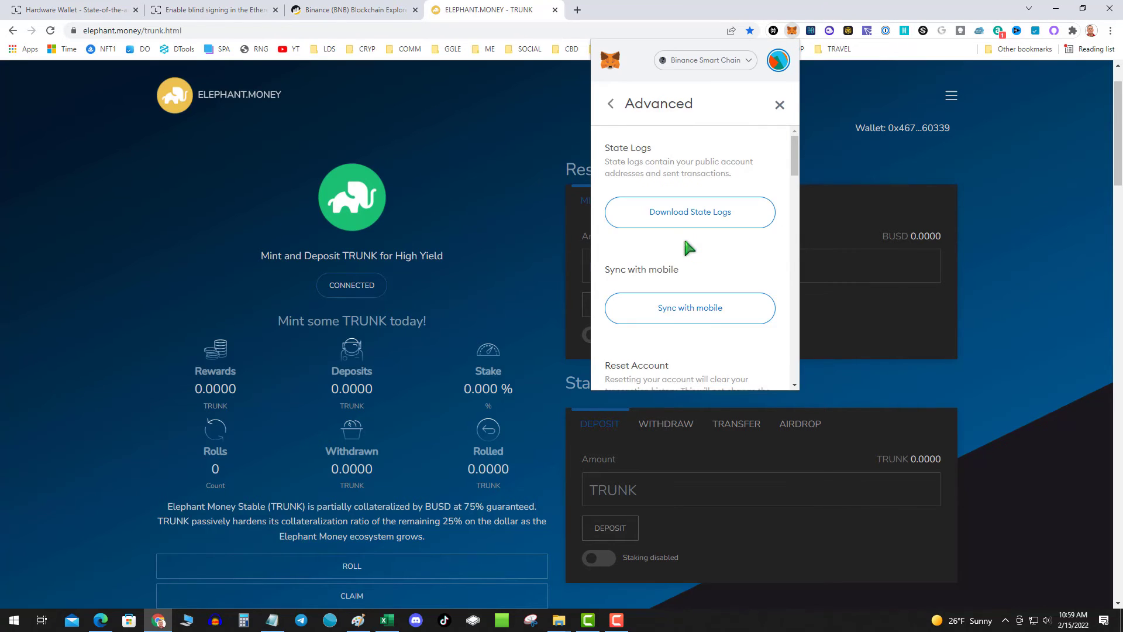
scroll(710, 332, down, 3)
click(688, 334)
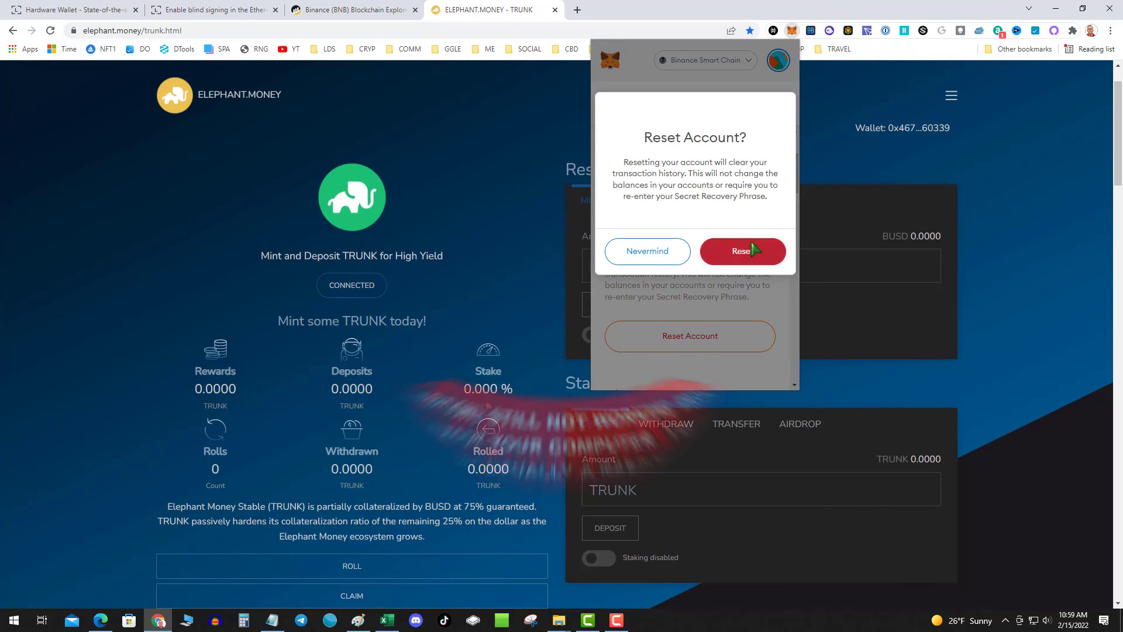
click(753, 249)
click(608, 106)
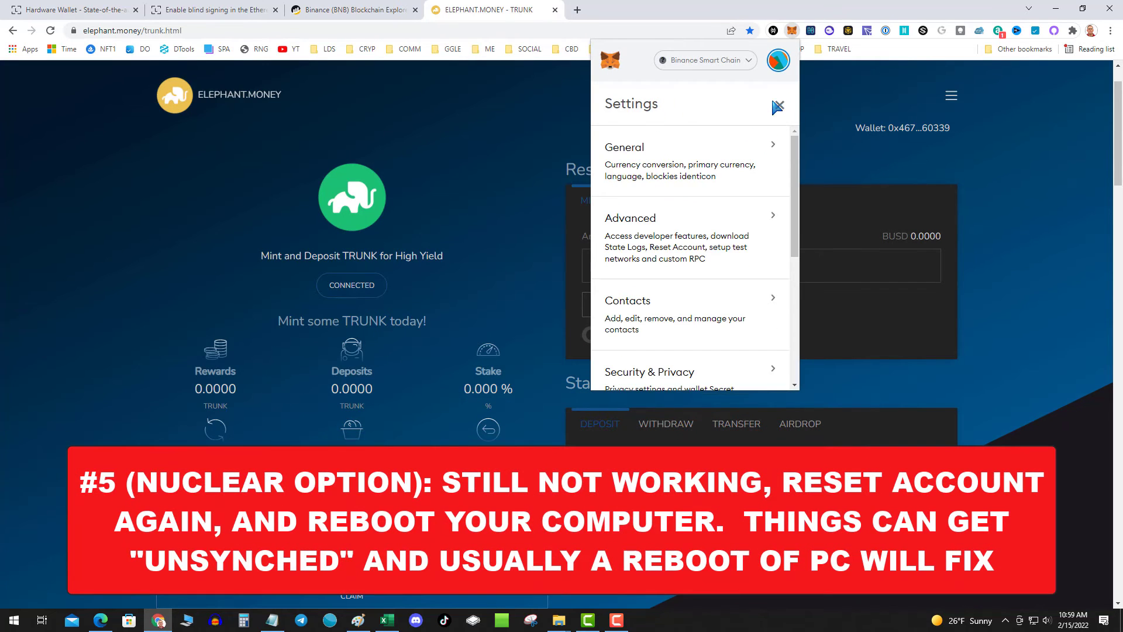
click(838, 94)
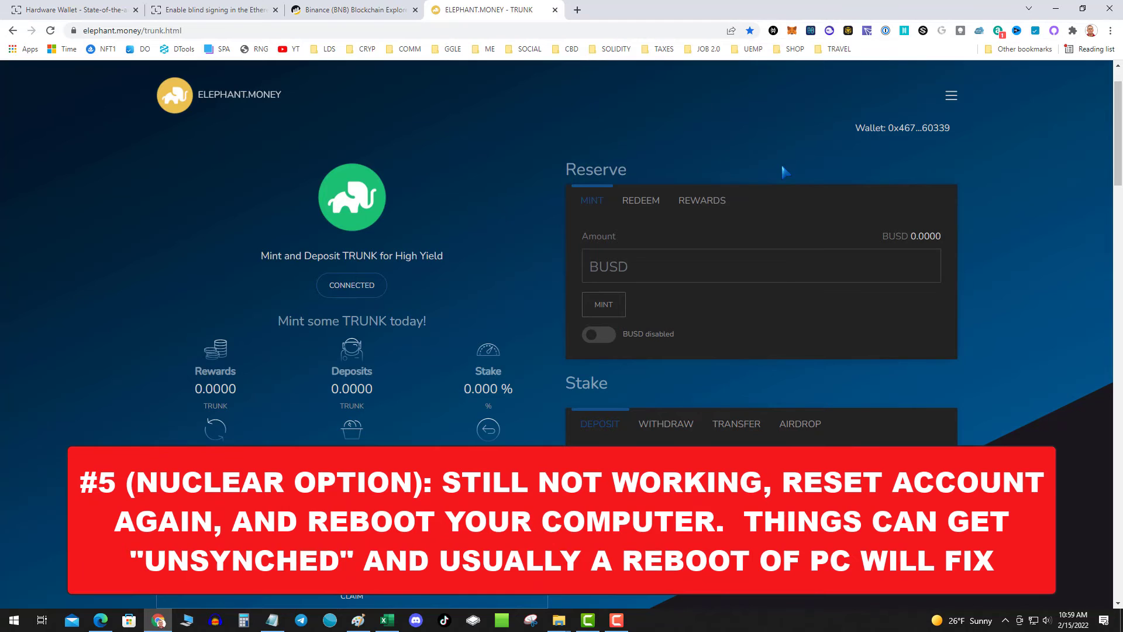